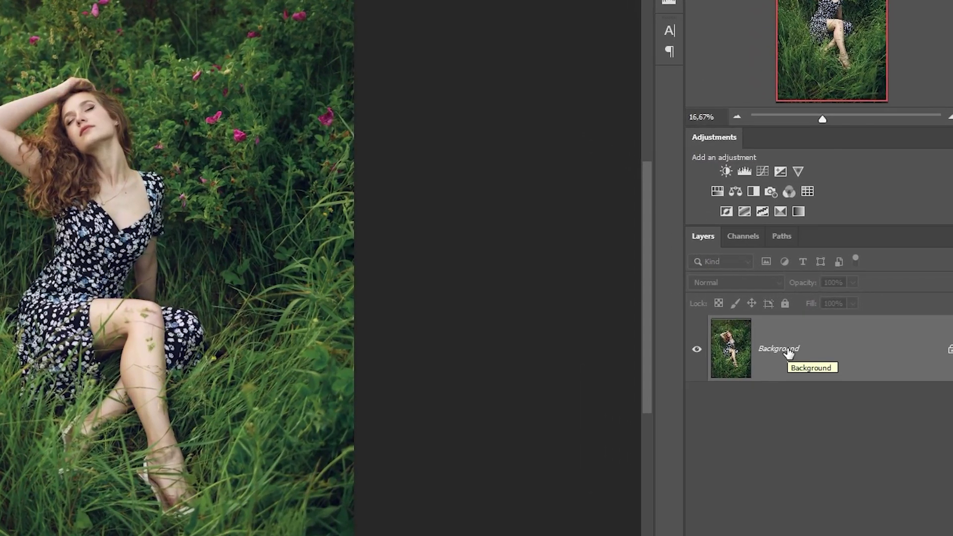
# - Duplicate the Background layer as 'Background copy' and convert that copy to a smart object
pyautogui.rightClick(826, 328)
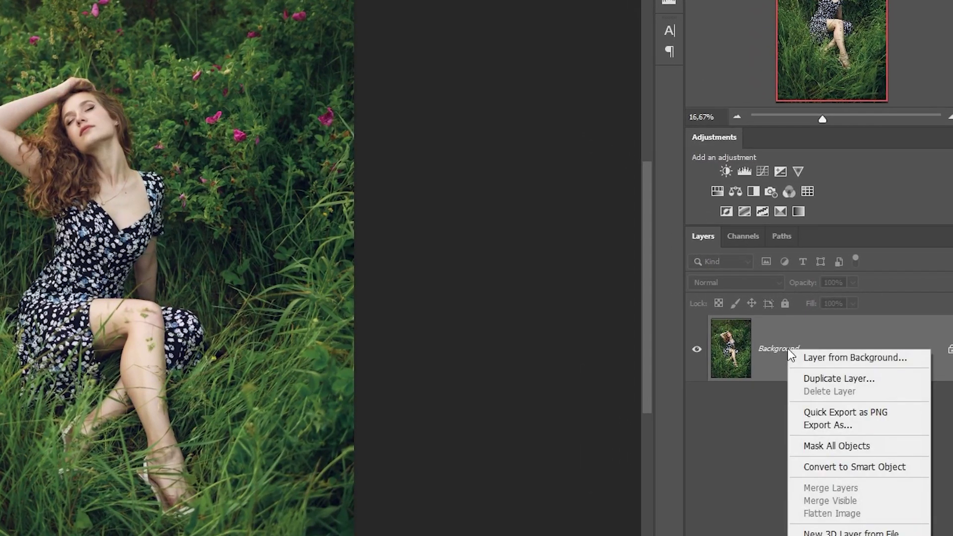
pyautogui.click(825, 379)
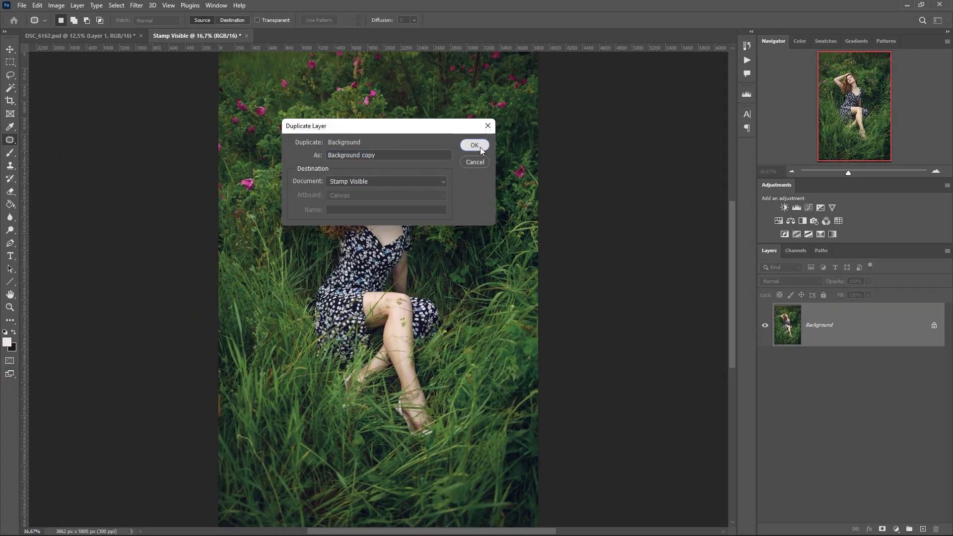
pyautogui.click(257, 80)
pyautogui.rightClick(816, 325)
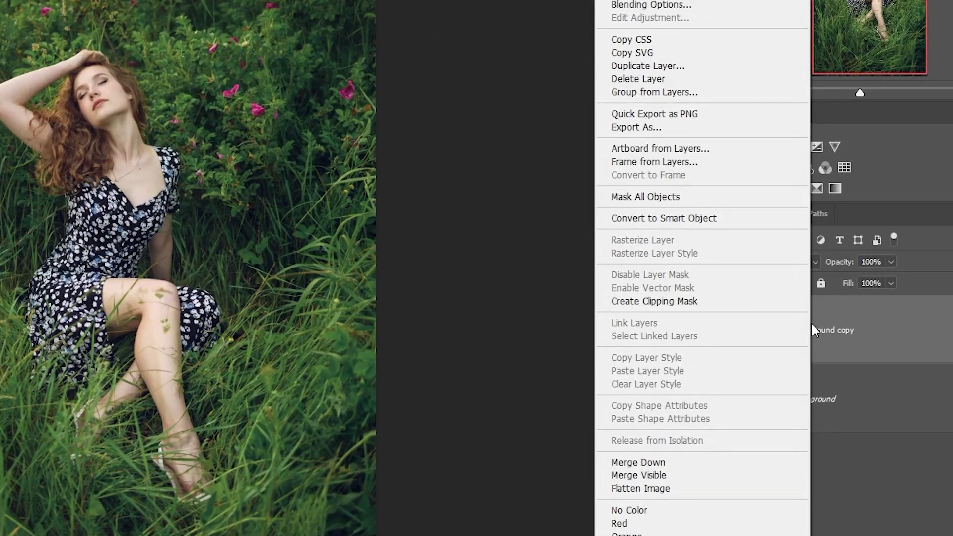
pyautogui.click(662, 218)
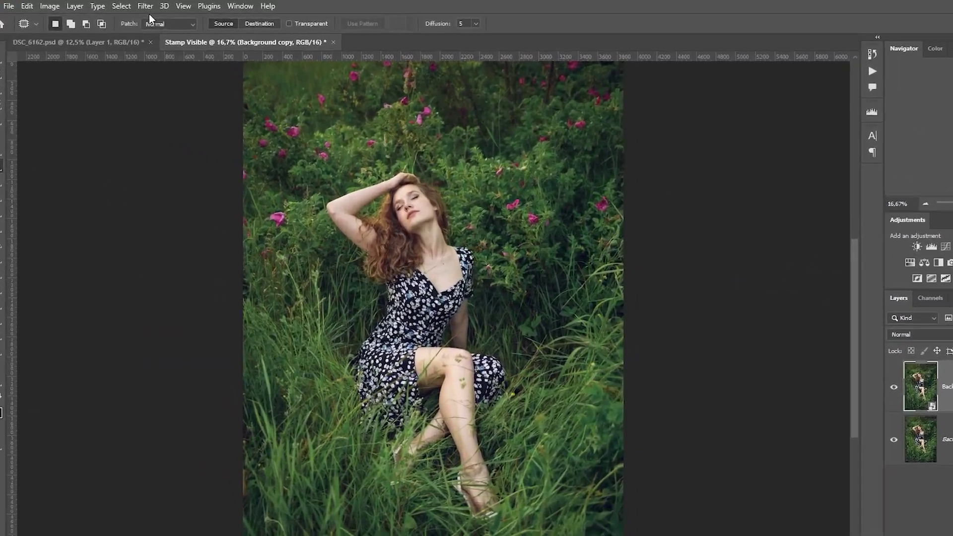
pyautogui.click(132, 8)
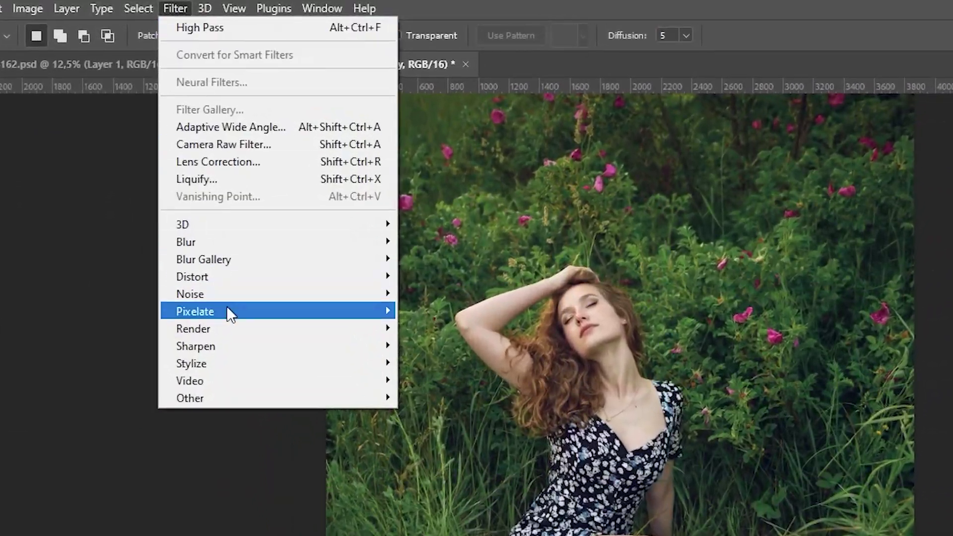
# - Apply Smart Sharpen to Background copy with Amount 276% and Radius 1,4 px
pyautogui.moveTo(210, 276)
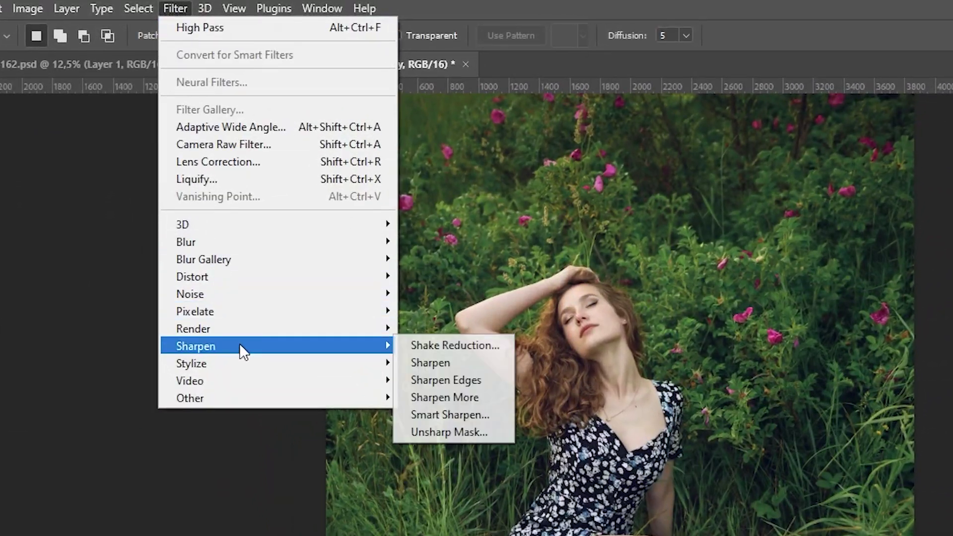
pyautogui.click(488, 418)
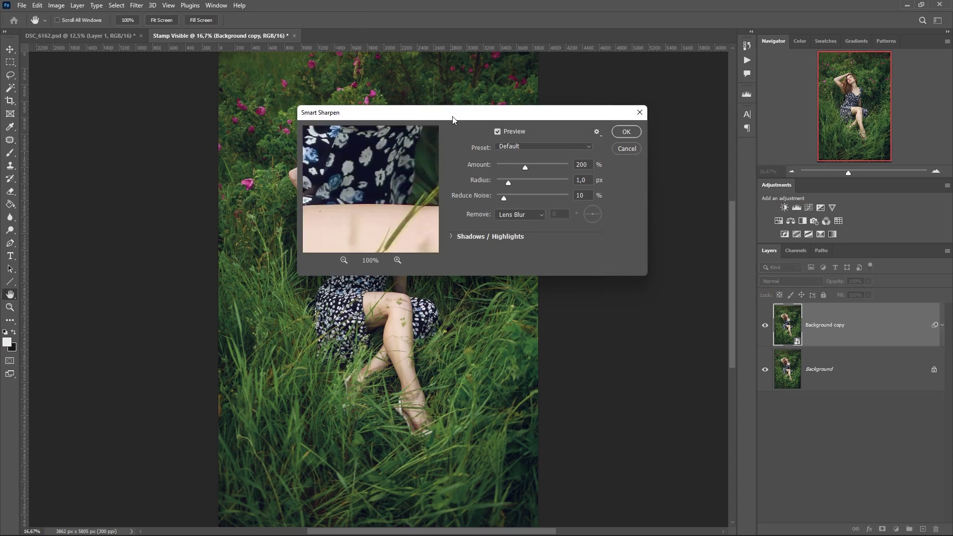
pyautogui.moveTo(452, 116); pyautogui.dragTo(474, 144)
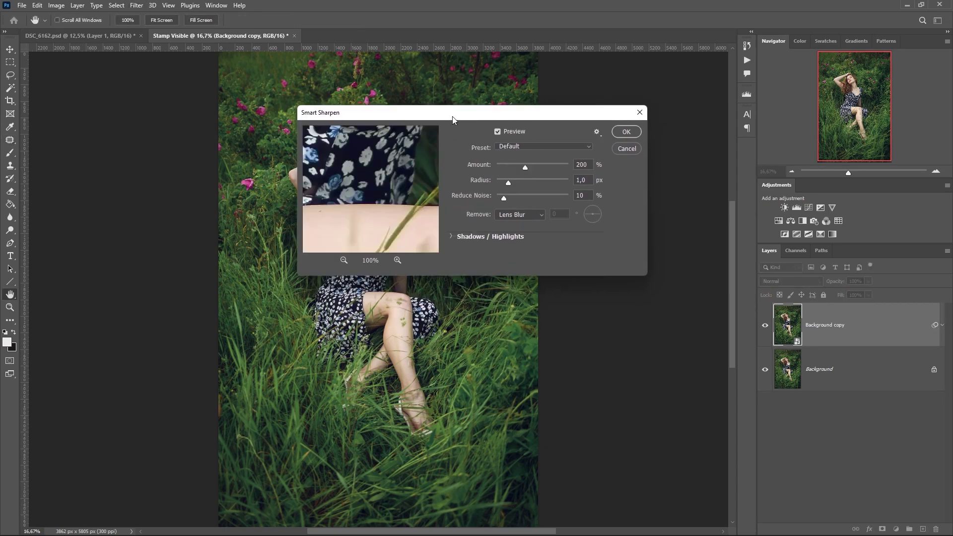
pyautogui.moveTo(452, 116); pyautogui.dragTo(471, 144)
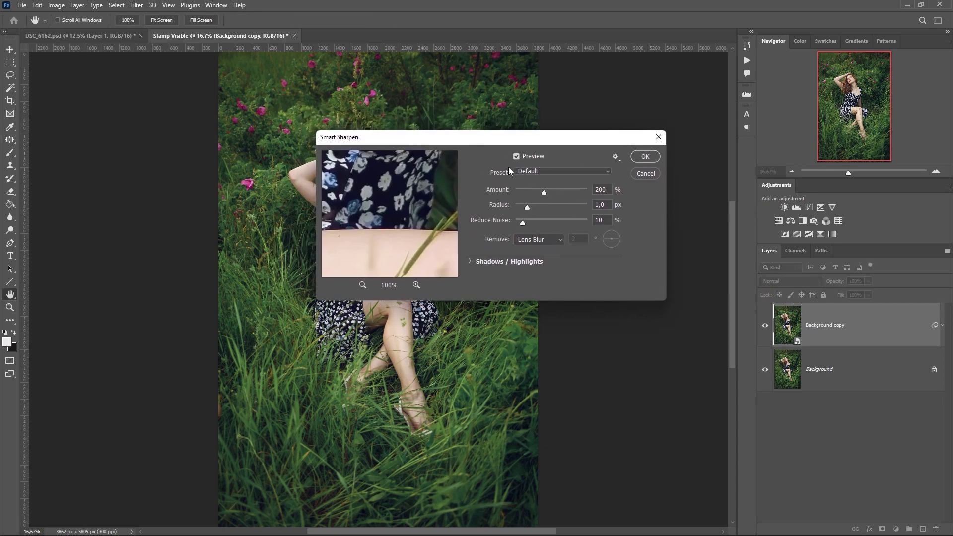
pyautogui.moveTo(544, 192); pyautogui.dragTo(549, 191)
pyautogui.moveTo(497, 141); pyautogui.dragTo(602, 190)
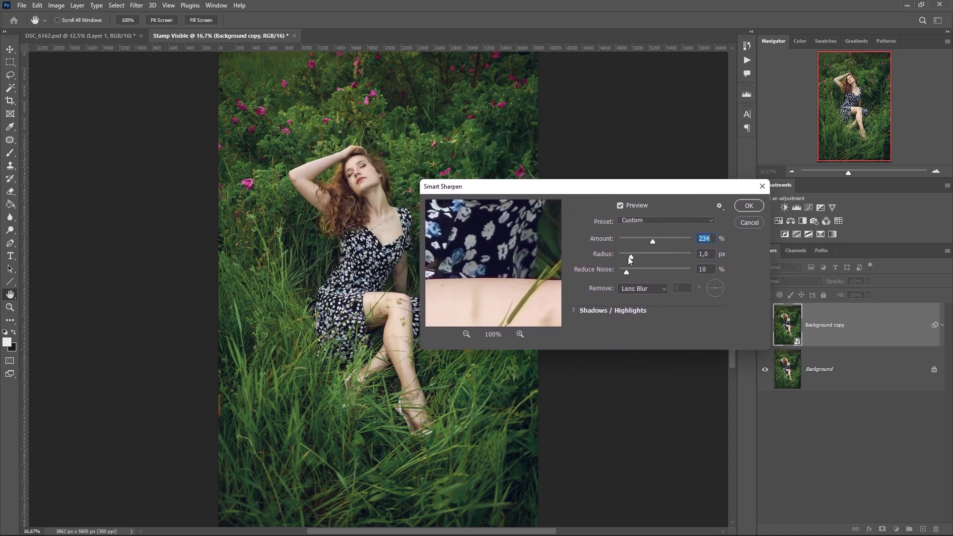
pyautogui.moveTo(634, 256); pyautogui.dragTo(659, 242)
pyautogui.click(749, 206)
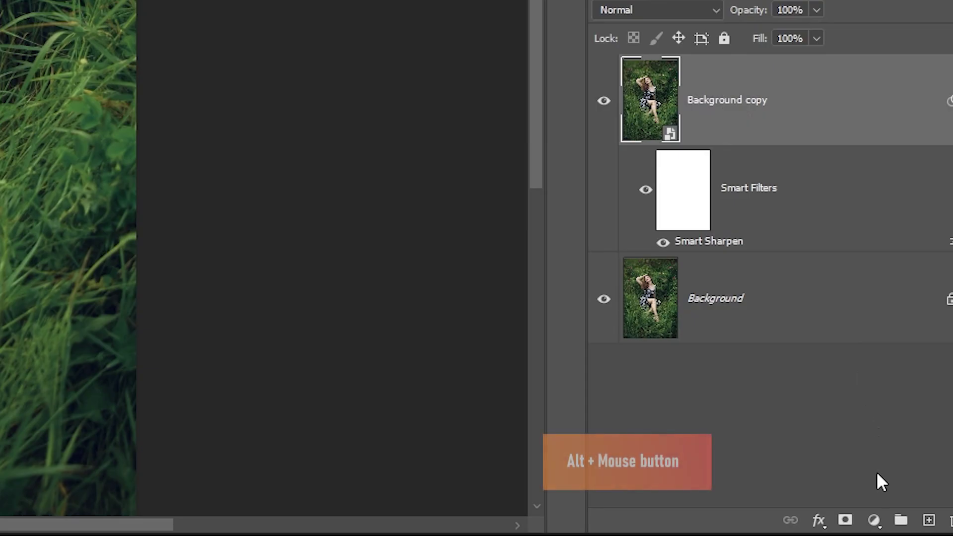
# - Add a hide-all mask, paint the sharpening onto the face, and retune Smart Sharpen to Amount 324, Radius 8,6
pyautogui.keyDown('alt'); pyautogui.click(844, 521); pyautogui.keyUp('alt')
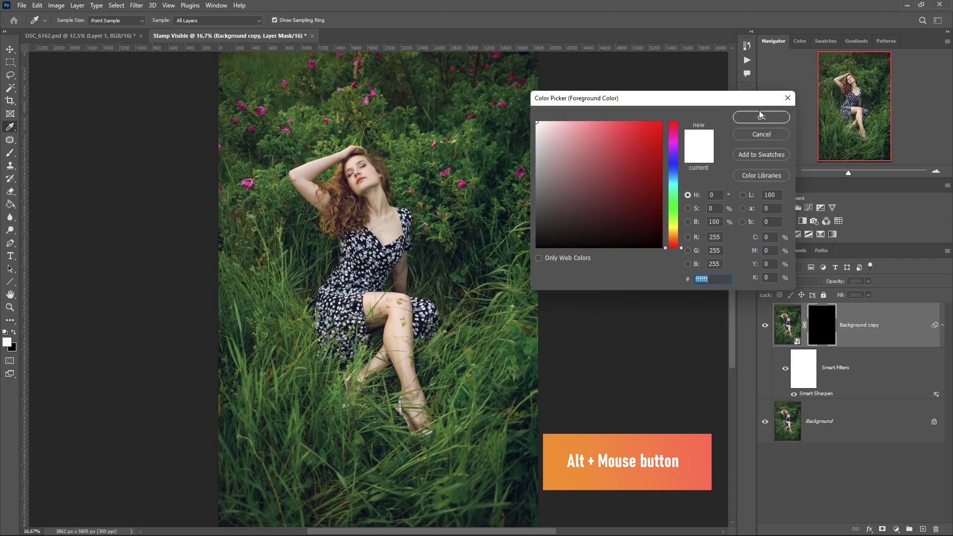
pyautogui.click(755, 117)
pyautogui.scroll(3, 366, 174)
pyautogui.scroll(5, 367, 175)
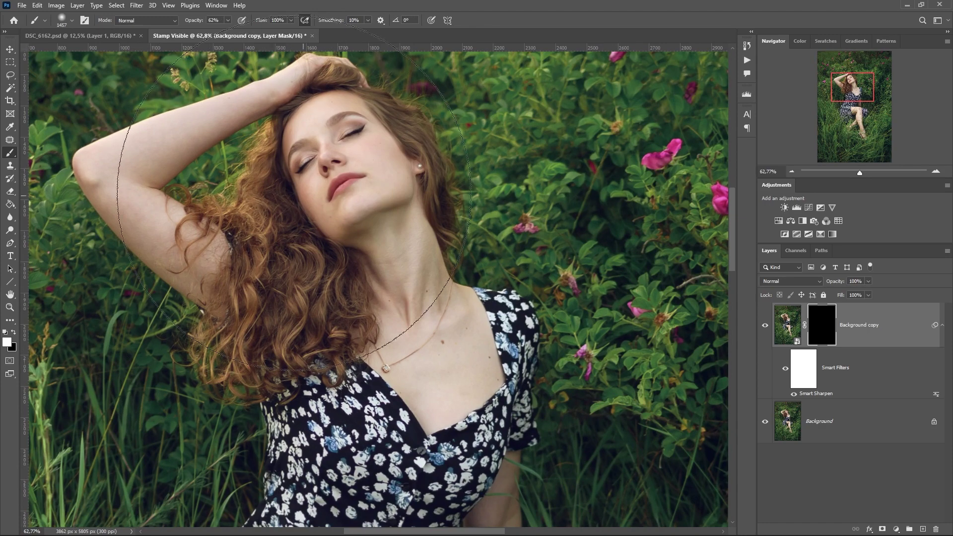
pyautogui.moveTo(297, 238); pyautogui.dragTo(286, 241)
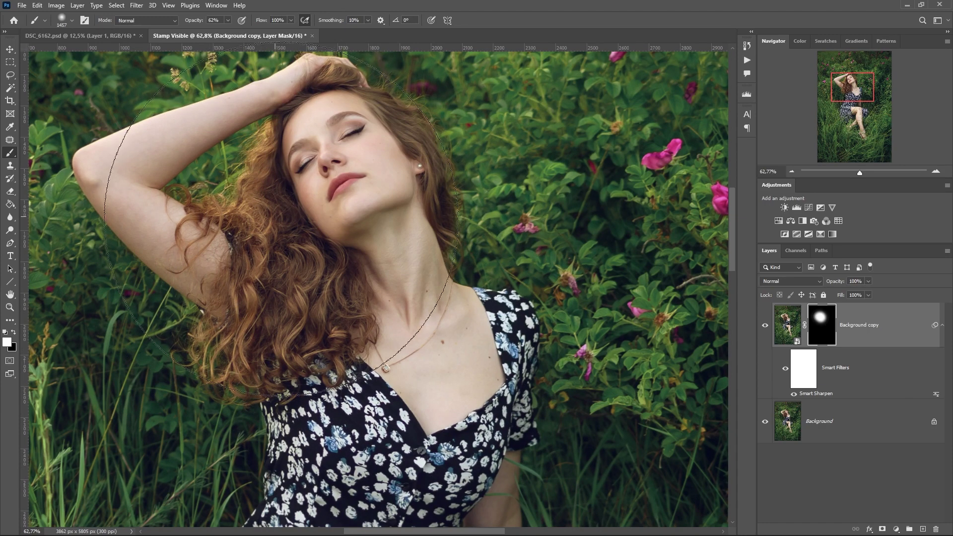
pyautogui.doubleClick(810, 394)
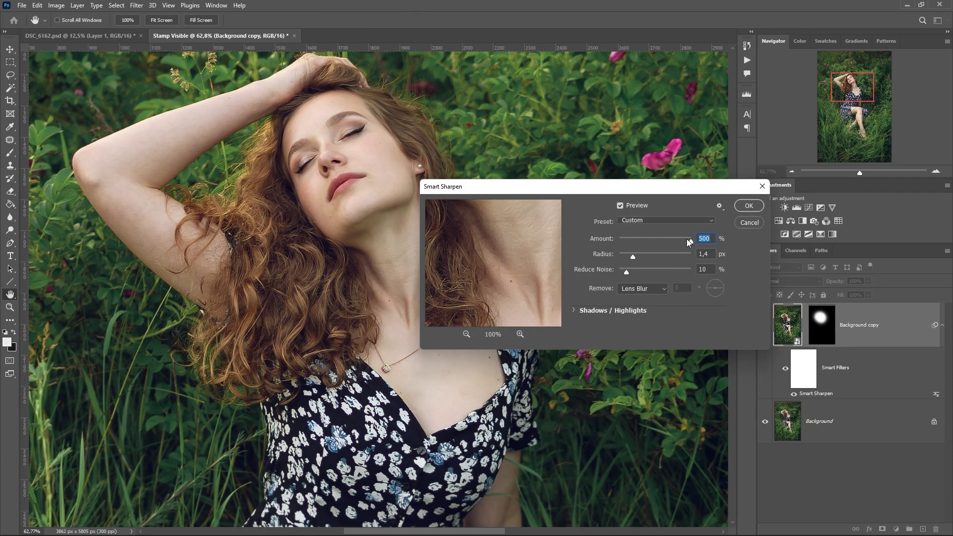
pyautogui.moveTo(683, 239); pyautogui.dragTo(653, 255)
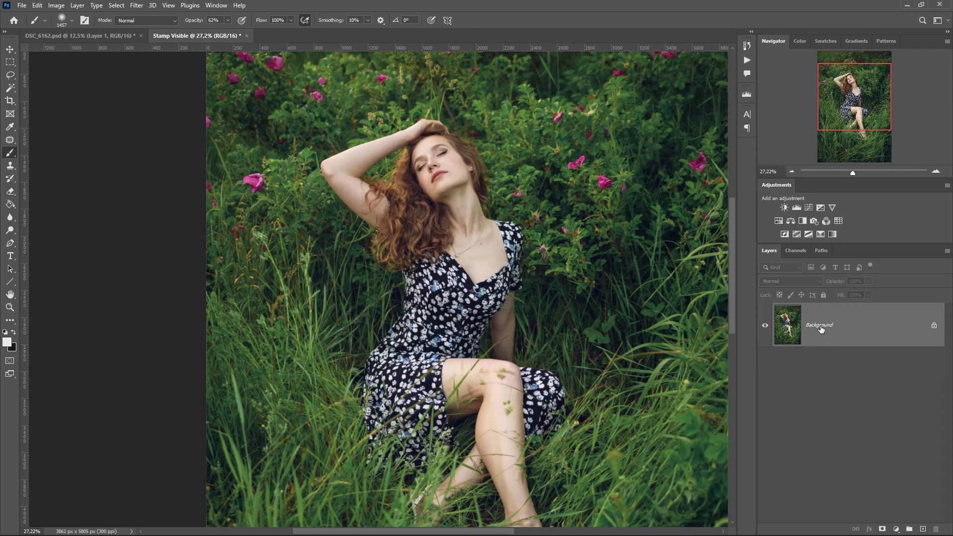
# - Duplicate Background again and convert the new Background copy to a smart object
pyautogui.rightClick(820, 329)
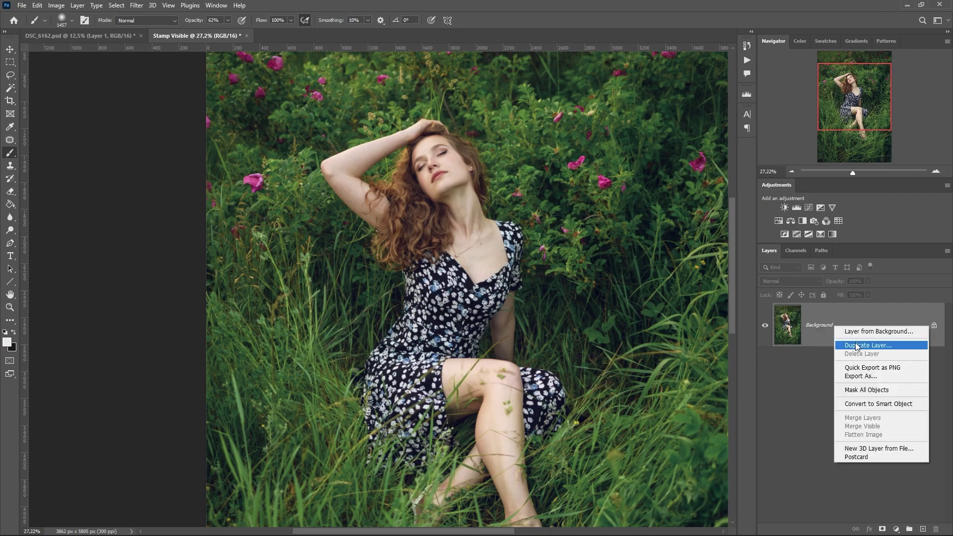
pyautogui.click(856, 346)
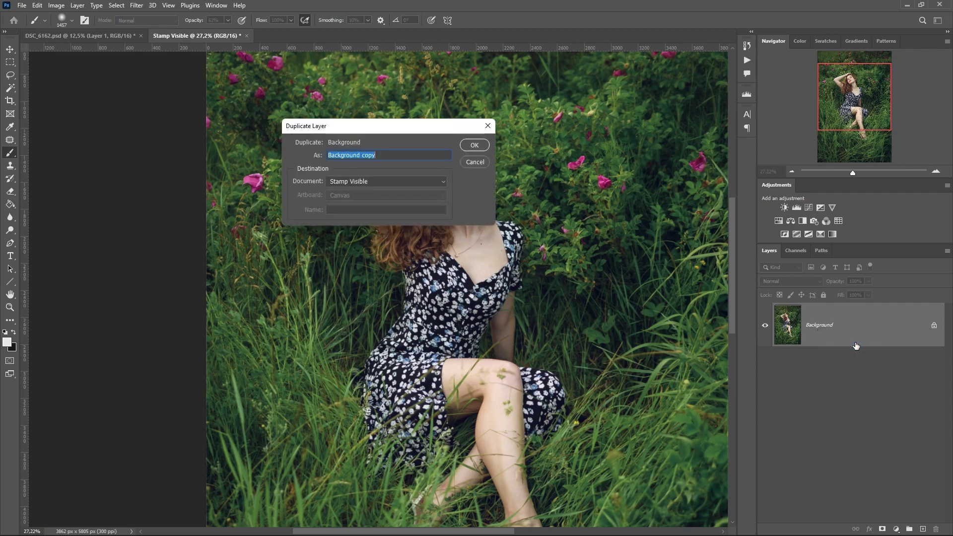
pyautogui.click(473, 146)
pyautogui.rightClick(824, 324)
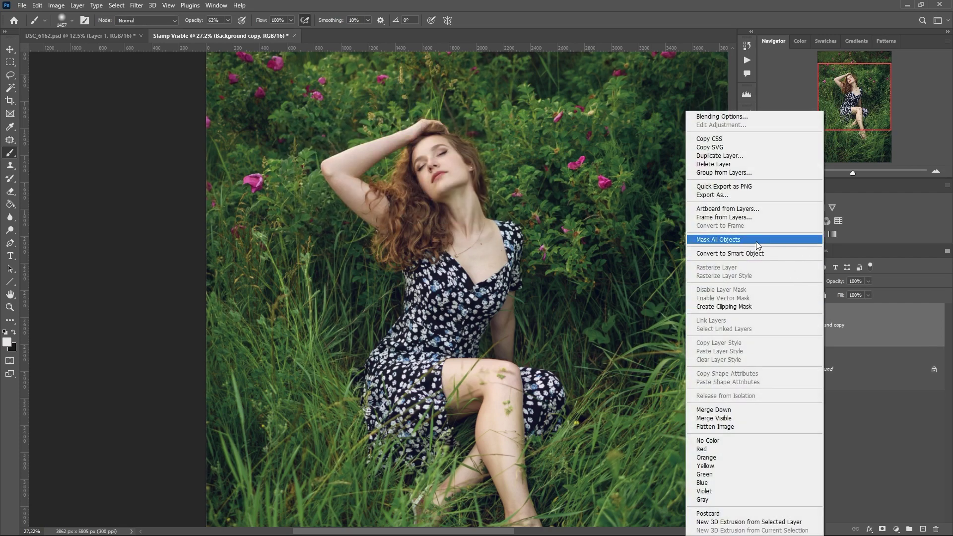
pyautogui.click(734, 253)
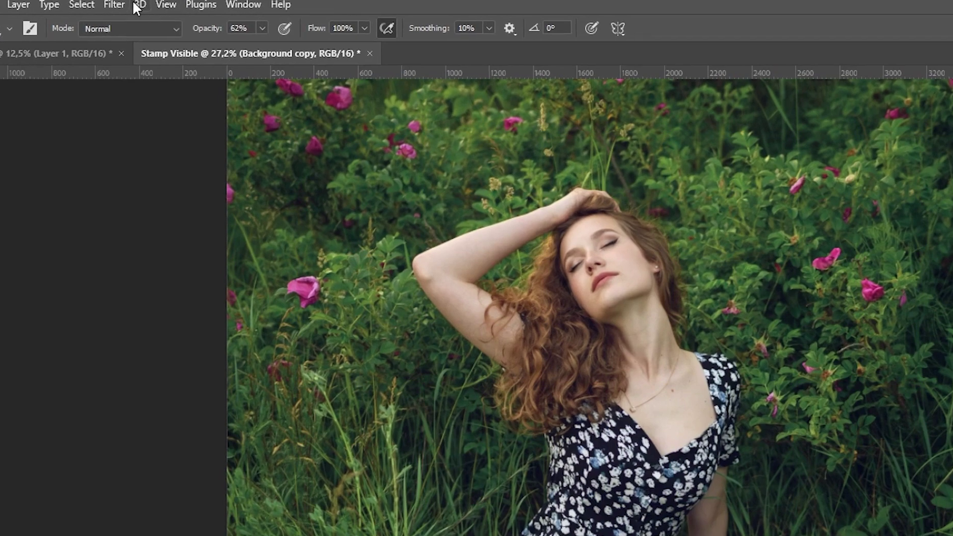
# - Apply a High Pass filter with a 1,6 pixel radius to the copy
pyautogui.click(135, 5)
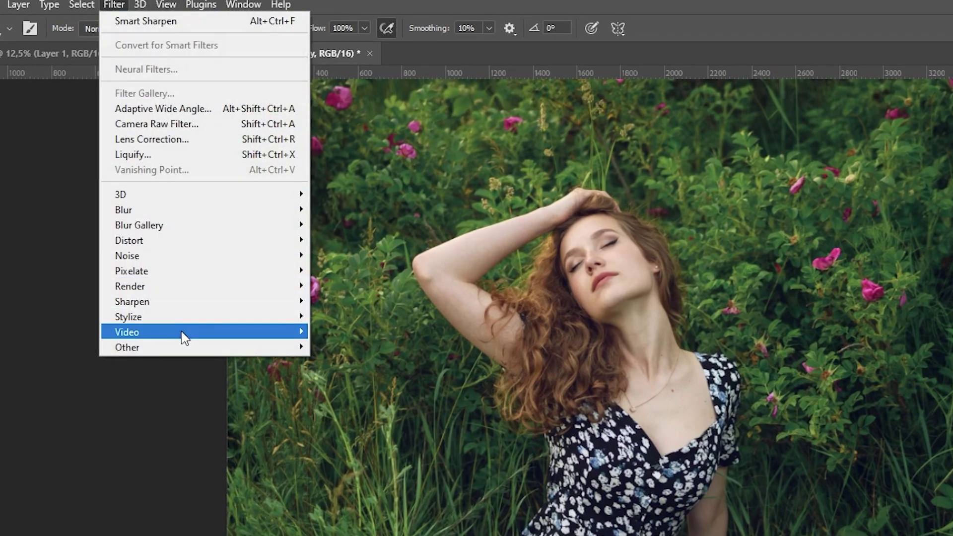
pyautogui.moveTo(183, 346)
pyautogui.click(337, 362)
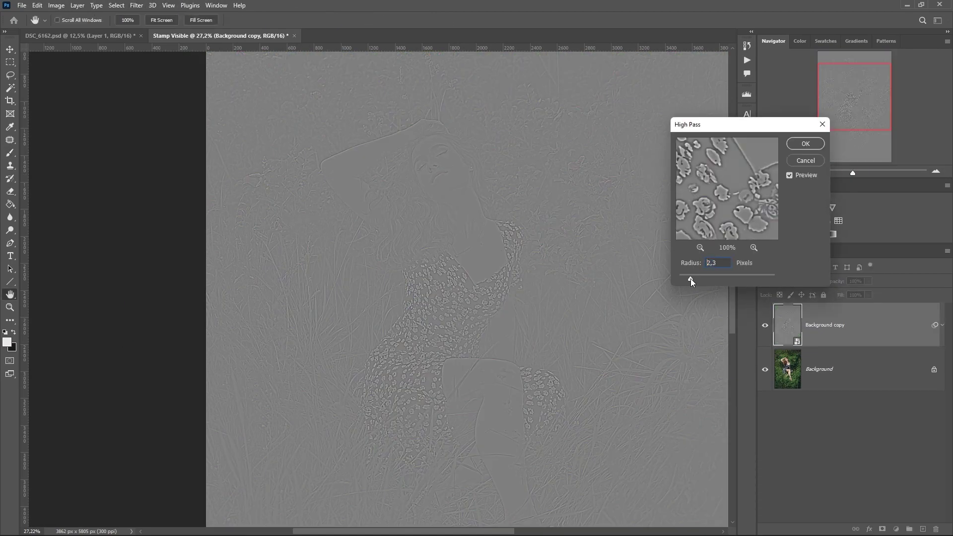
pyautogui.moveTo(690, 278); pyautogui.dragTo(686, 278)
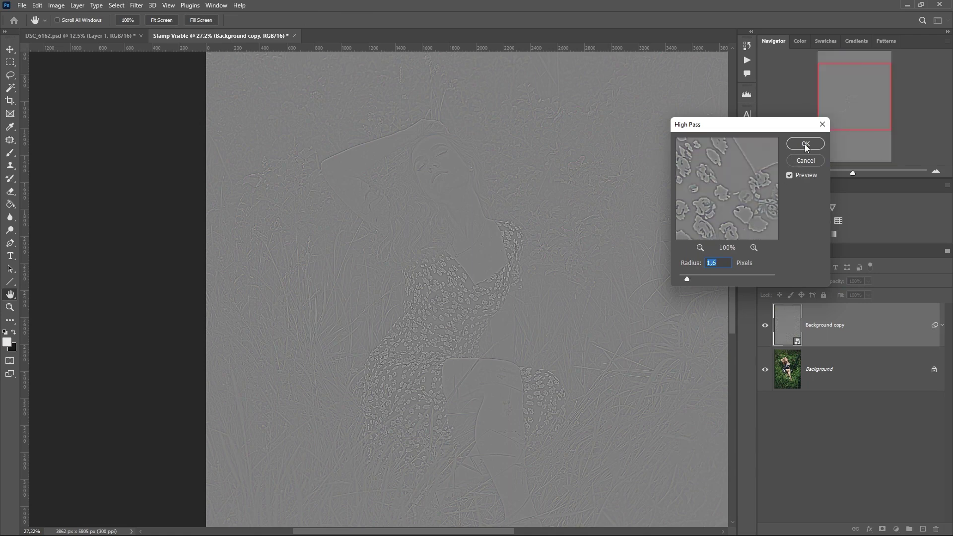
pyautogui.click(804, 144)
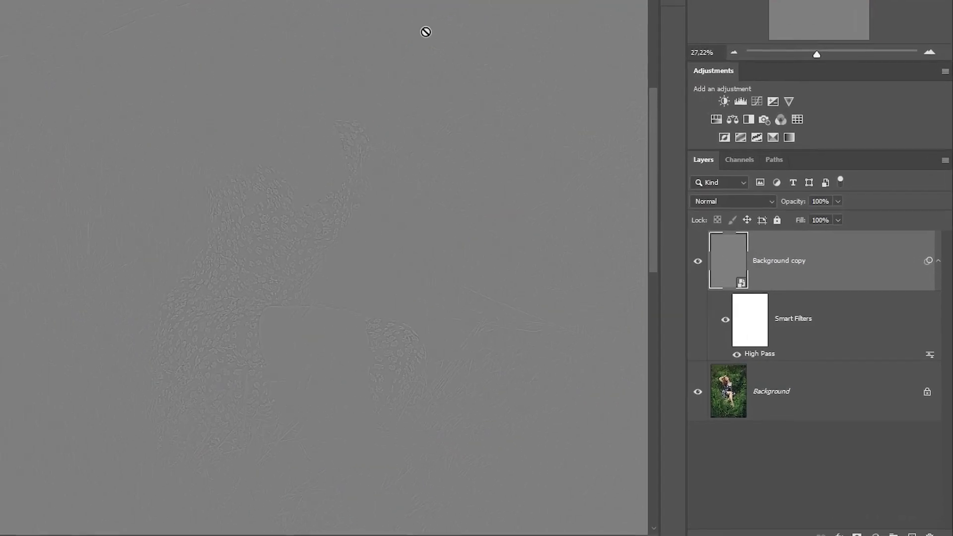
# - Set the High Pass layer's blend mode to Overlay and zoom in on the woman's face
pyautogui.click(719, 175)
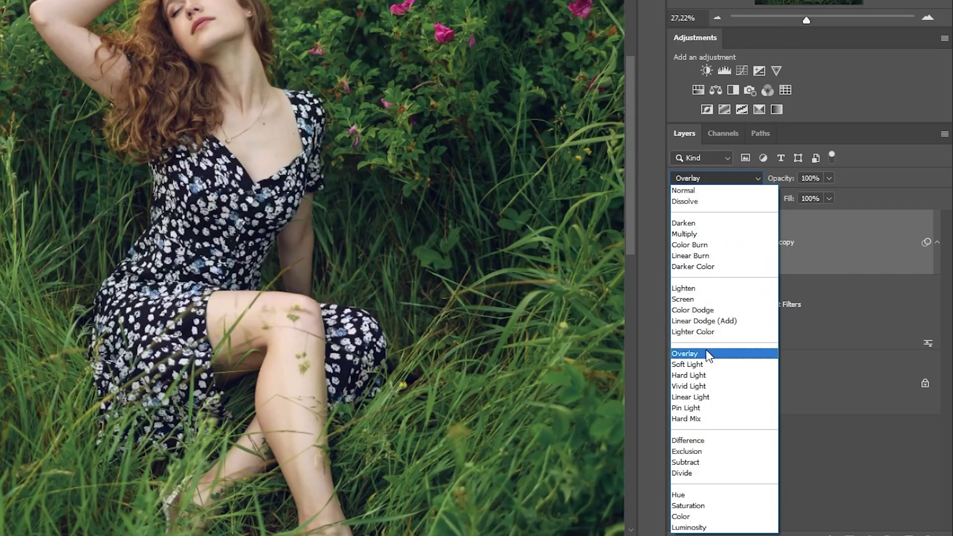
pyautogui.click(706, 351)
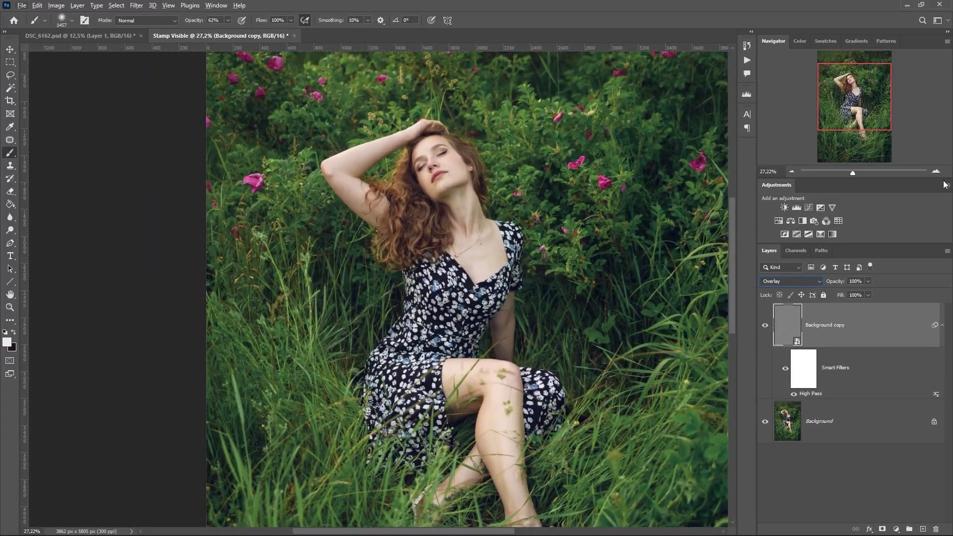
pyautogui.click(936, 171)
pyautogui.click(935, 171)
pyautogui.moveTo(869, 98); pyautogui.dragTo(866, 86)
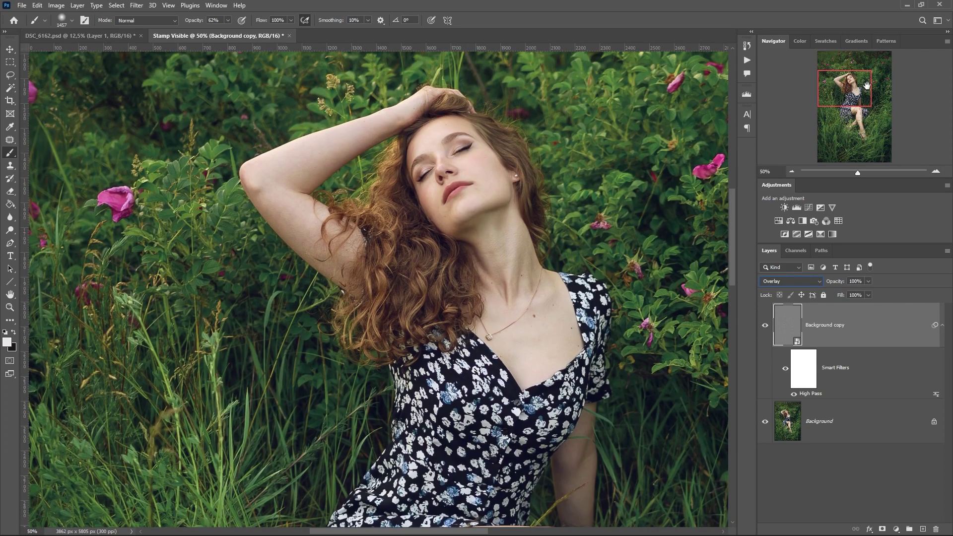
# - Add a black mask and paint the sharpening over the face with a 275 px brush
pyautogui.keyDown('alt'); pyautogui.click(881, 529); pyautogui.keyUp('alt')
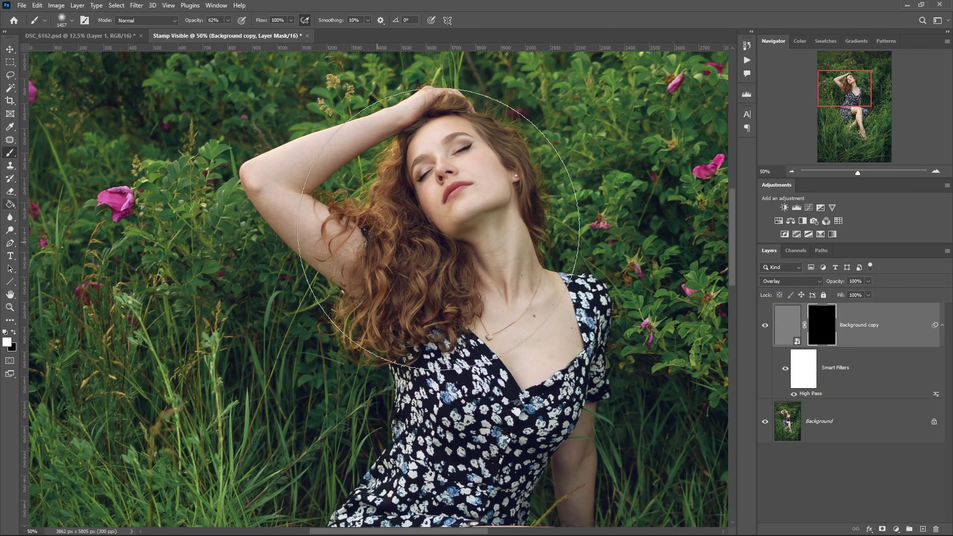
pyautogui.rightClick(458, 221)
pyautogui.moveTo(560, 247); pyautogui.dragTo(548, 247)
pyautogui.press('Return')
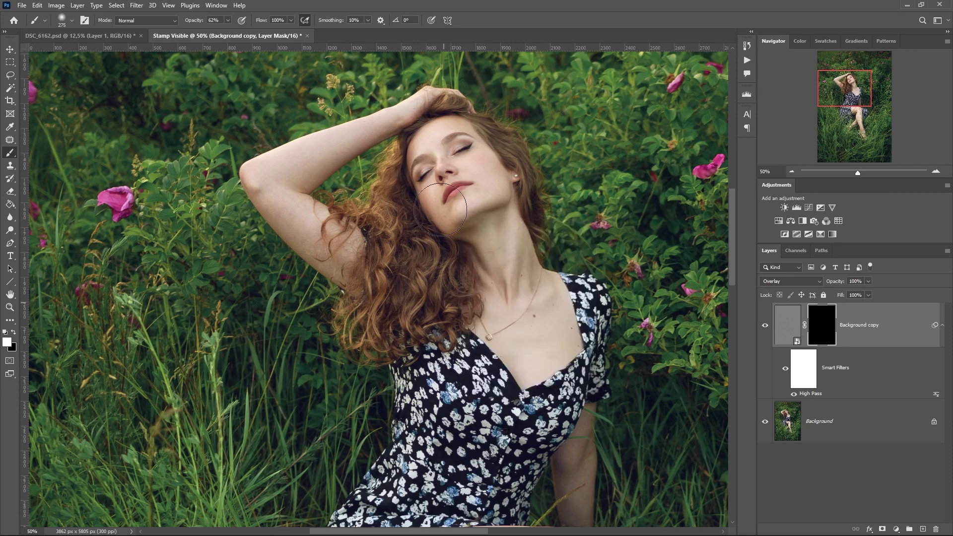
pyautogui.moveTo(440, 208); pyautogui.dragTo(465, 214)
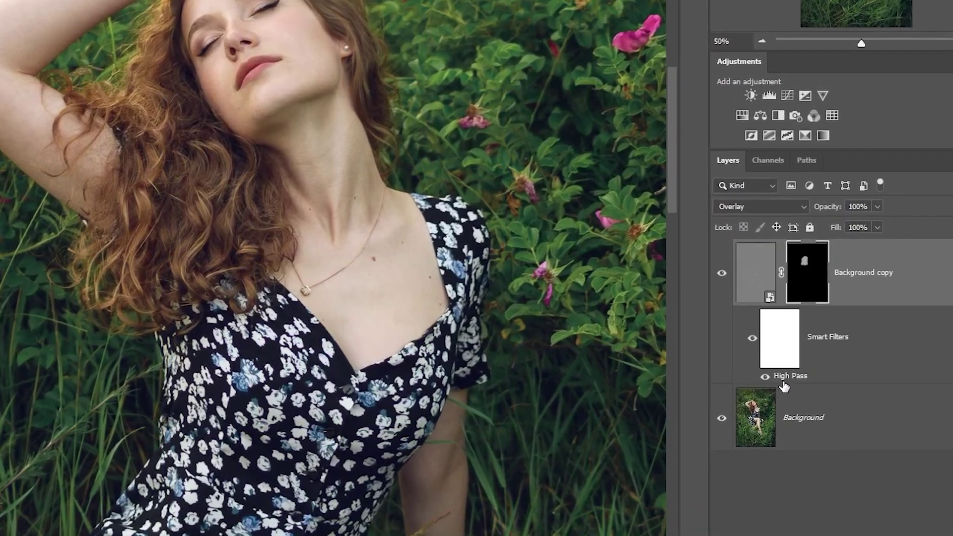
# - Raise the High Pass radius to 3,9 and select the layer mask
pyautogui.doubleClick(784, 382)
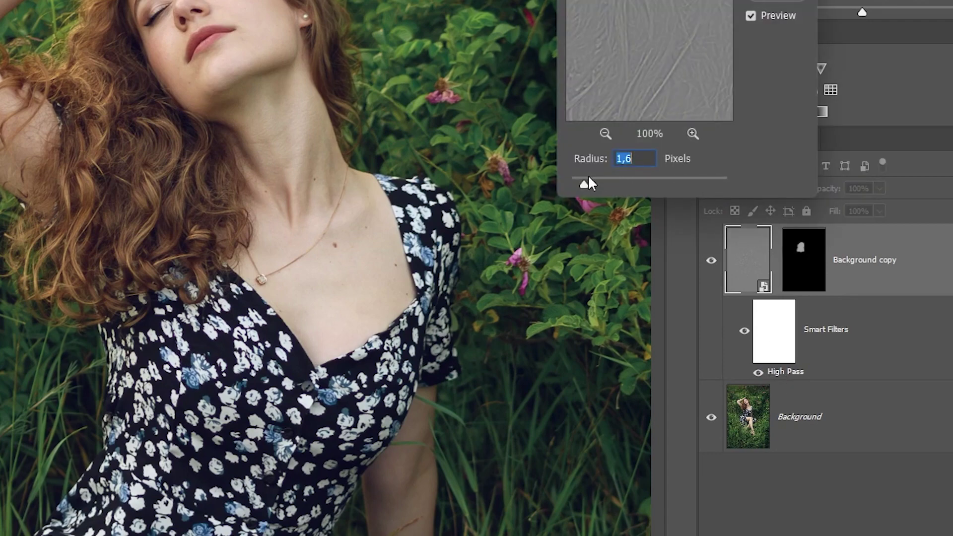
pyautogui.moveTo(589, 178); pyautogui.dragTo(616, 190)
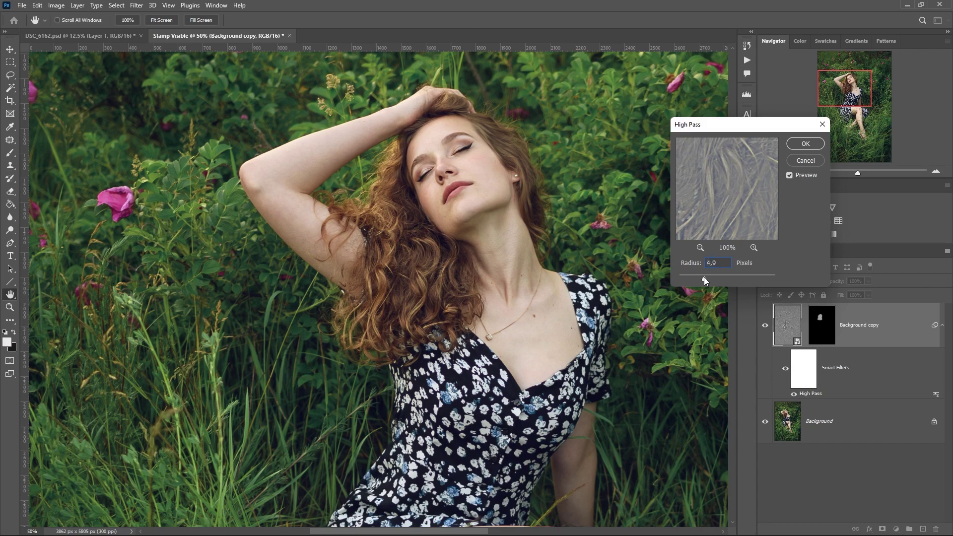
pyautogui.click(805, 144)
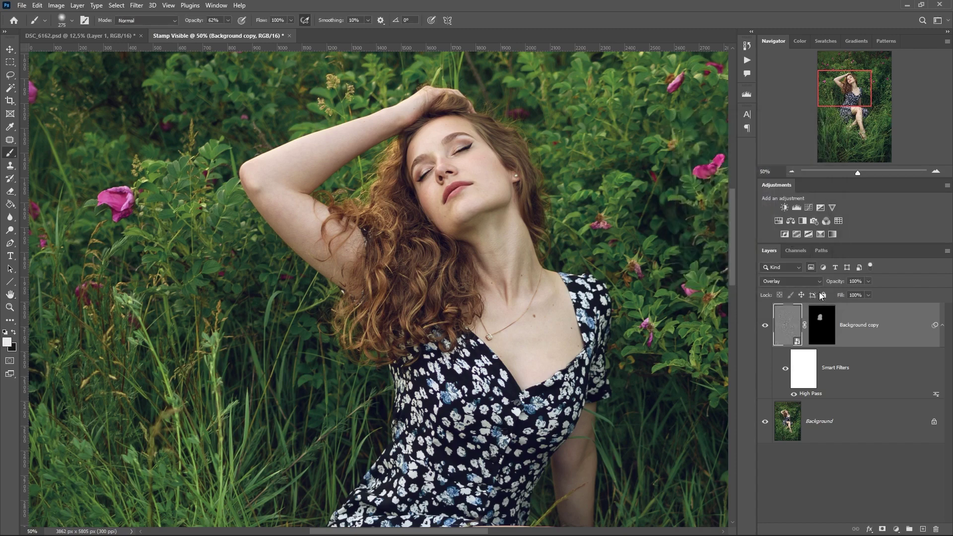
pyautogui.click(822, 324)
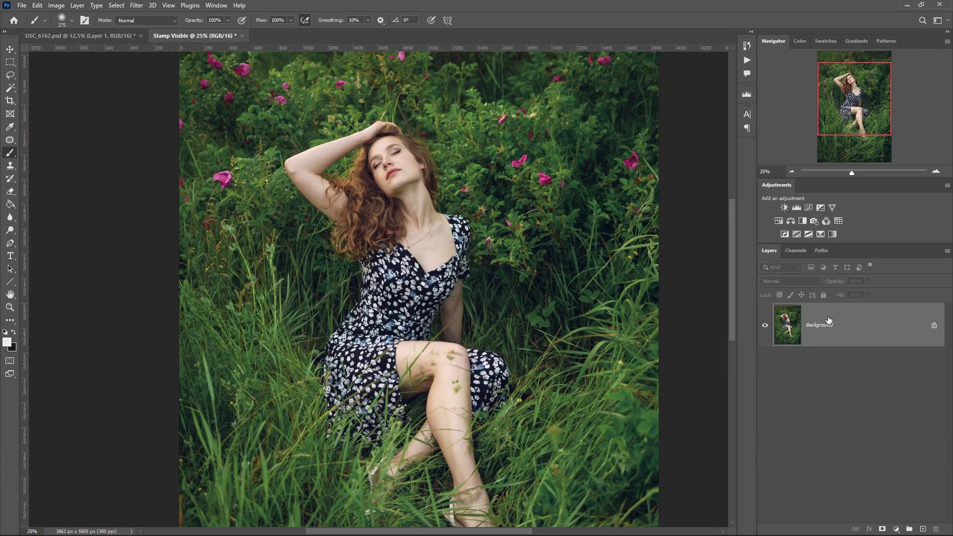
# - Duplicate the Background layer and desaturate the copy to black and white
pyautogui.rightClick(828, 320)
pyautogui.click(850, 337)
pyautogui.click(475, 146)
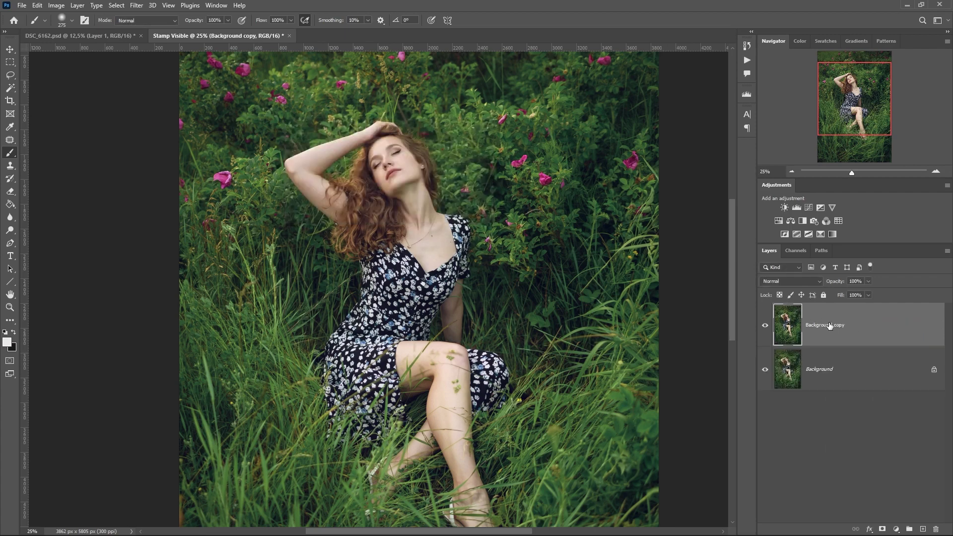
pyautogui.hotkey('ctrl', 'shift', 'u')
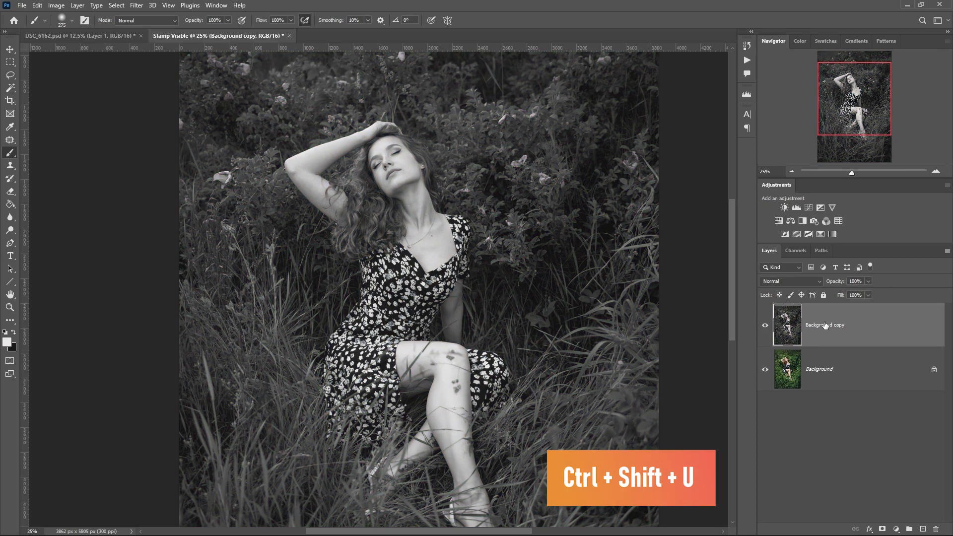
# - Convert the grey copy to a smart object and blend it in Overlay mode
pyautogui.rightClick(846, 320)
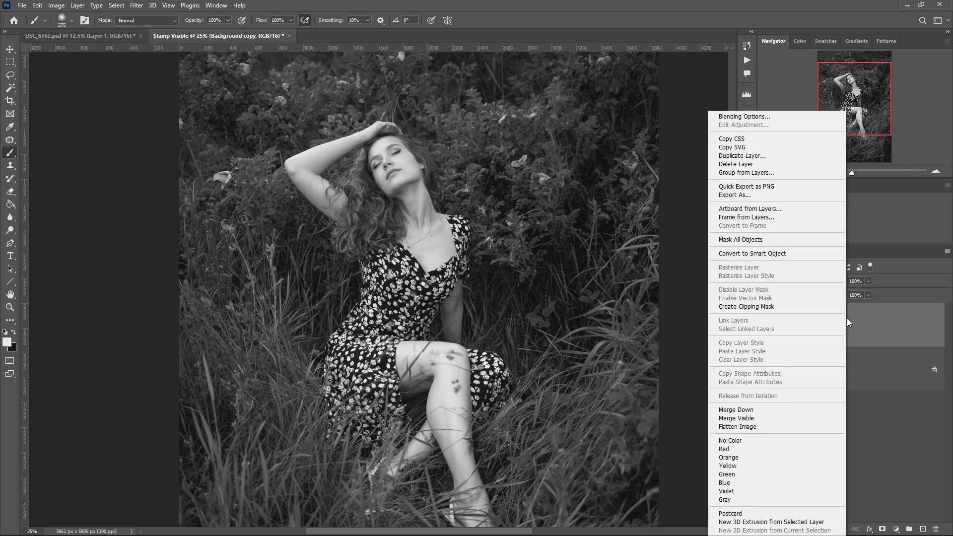
pyautogui.click(785, 252)
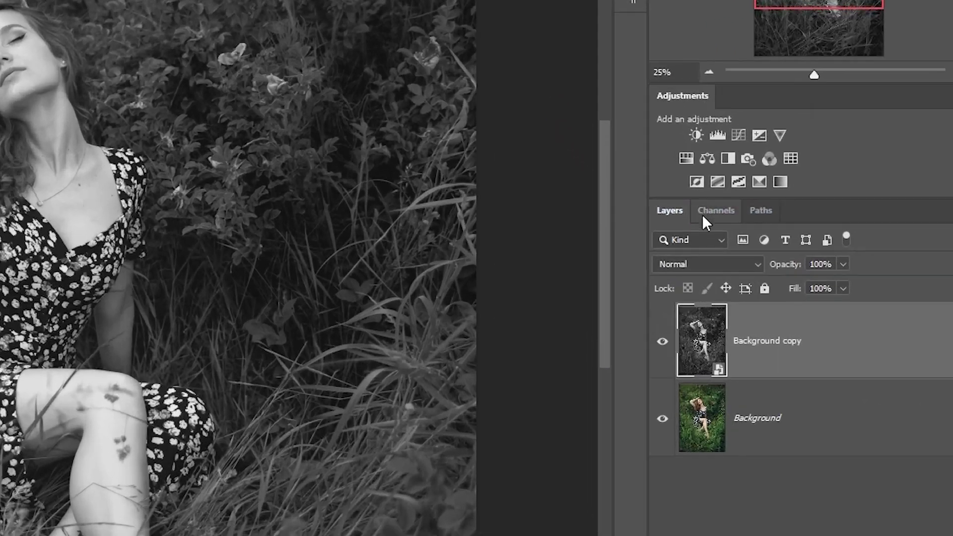
pyautogui.click(722, 264)
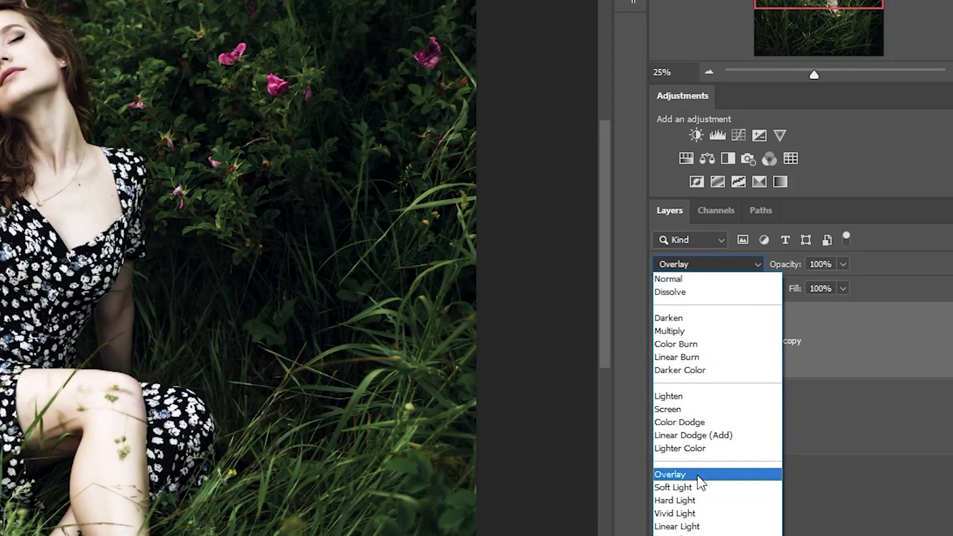
pyautogui.click(698, 475)
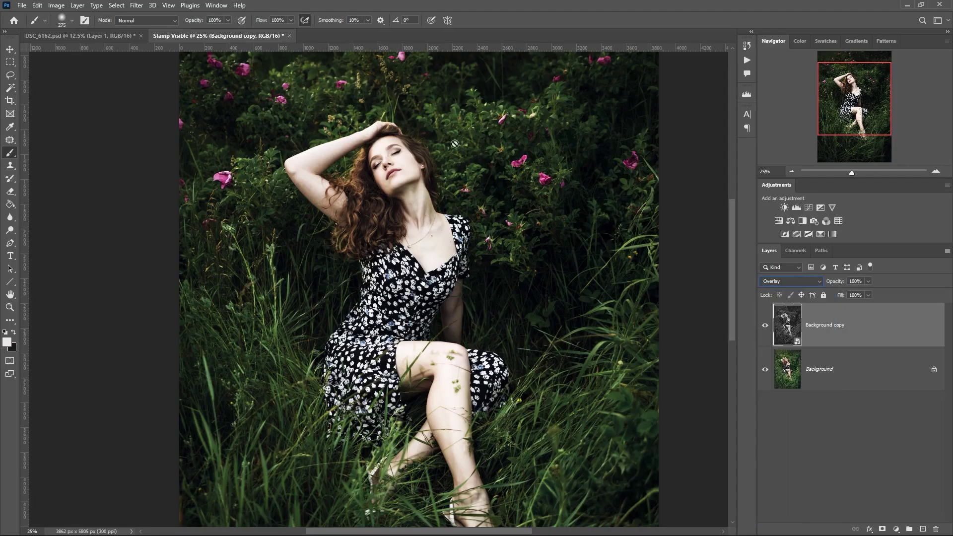
# - Apply High Pass at about 2,4 px radius to the grey copy and add a black mask
pyautogui.click(137, 5)
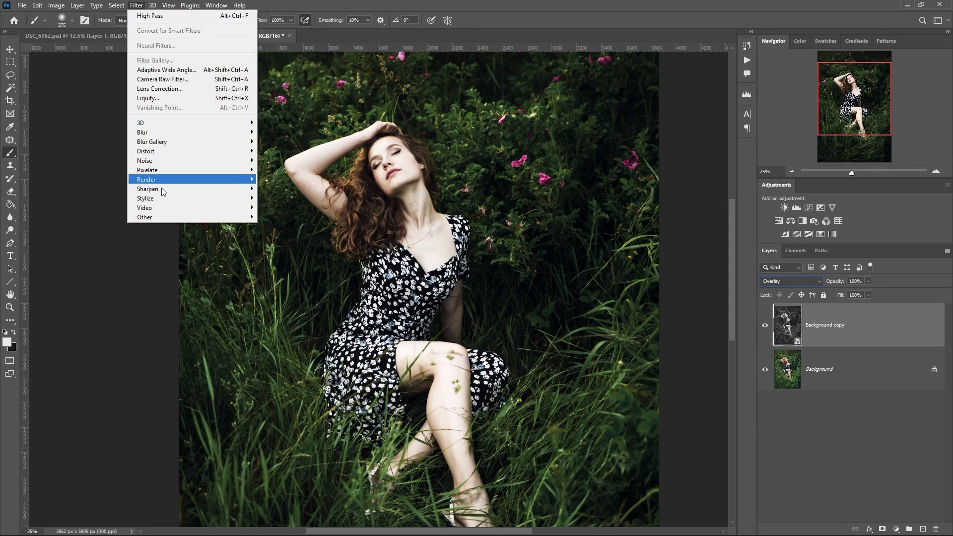
pyautogui.moveTo(168, 219)
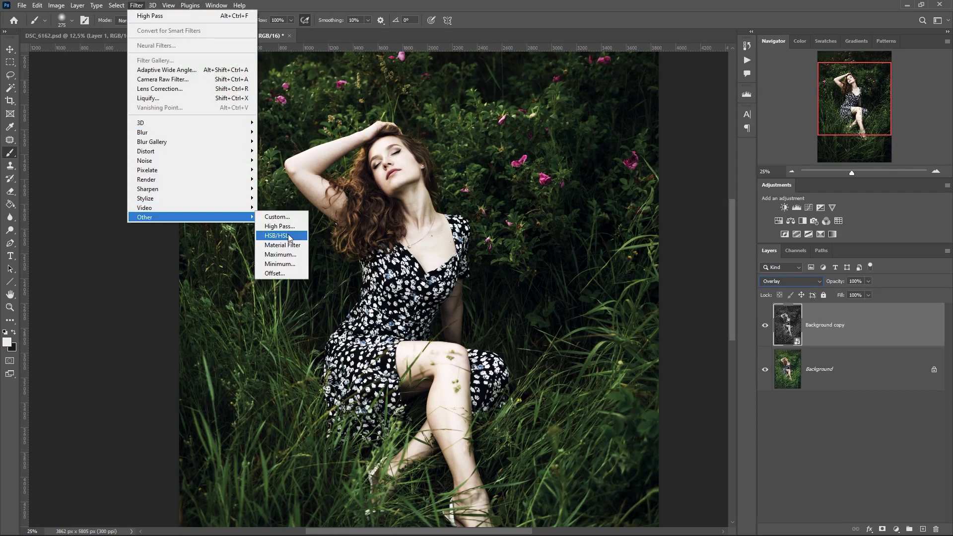
pyautogui.click(279, 226)
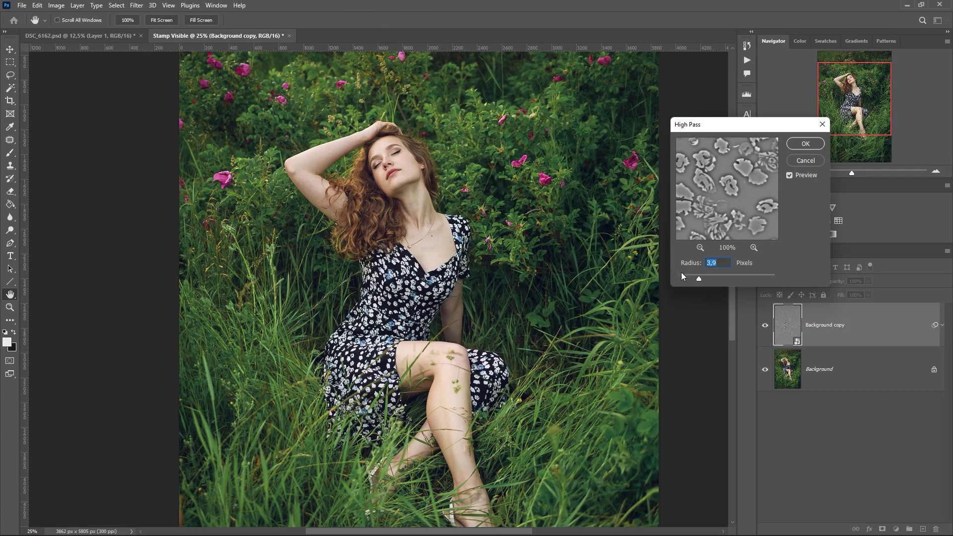
pyautogui.moveTo(703, 280)
pyautogui.mouseDown()
pyautogui.moveTo(733, 279)
pyautogui.moveTo(692, 275)
pyautogui.mouseUp()
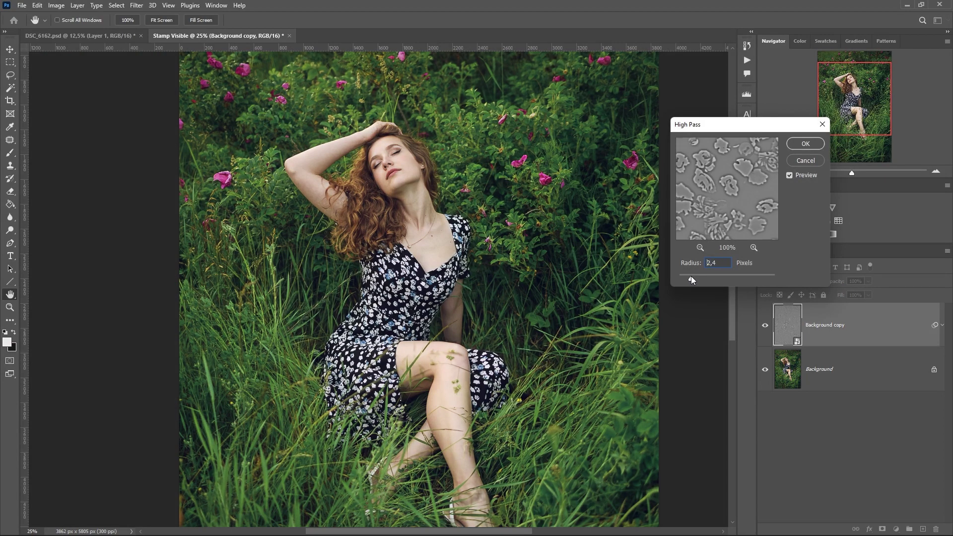
pyautogui.click(804, 144)
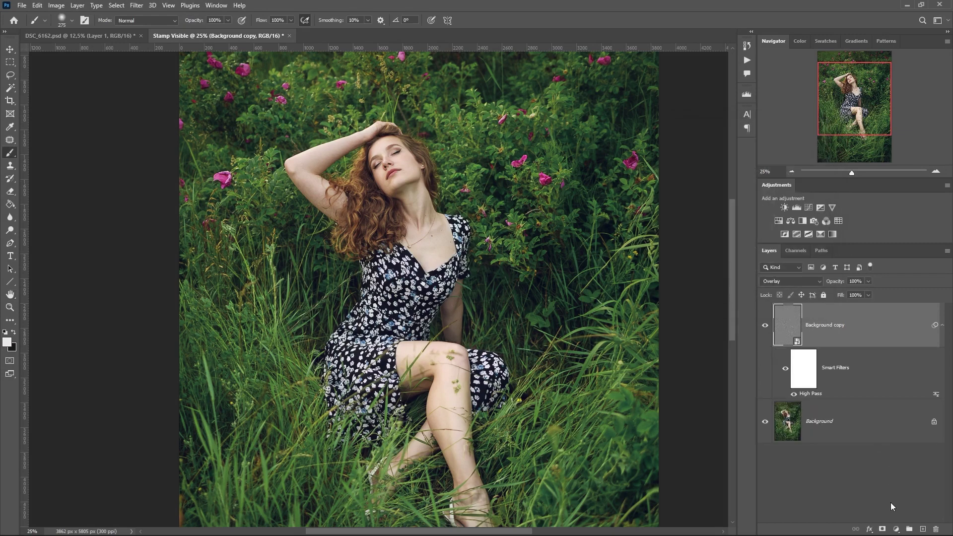
pyautogui.keyDown('alt'); pyautogui.click(882, 529); pyautogui.keyUp('alt')
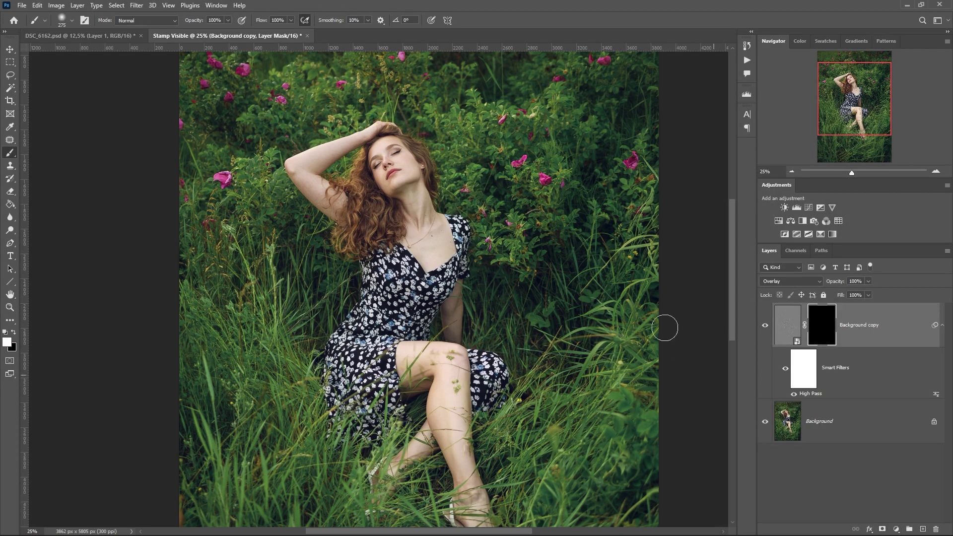